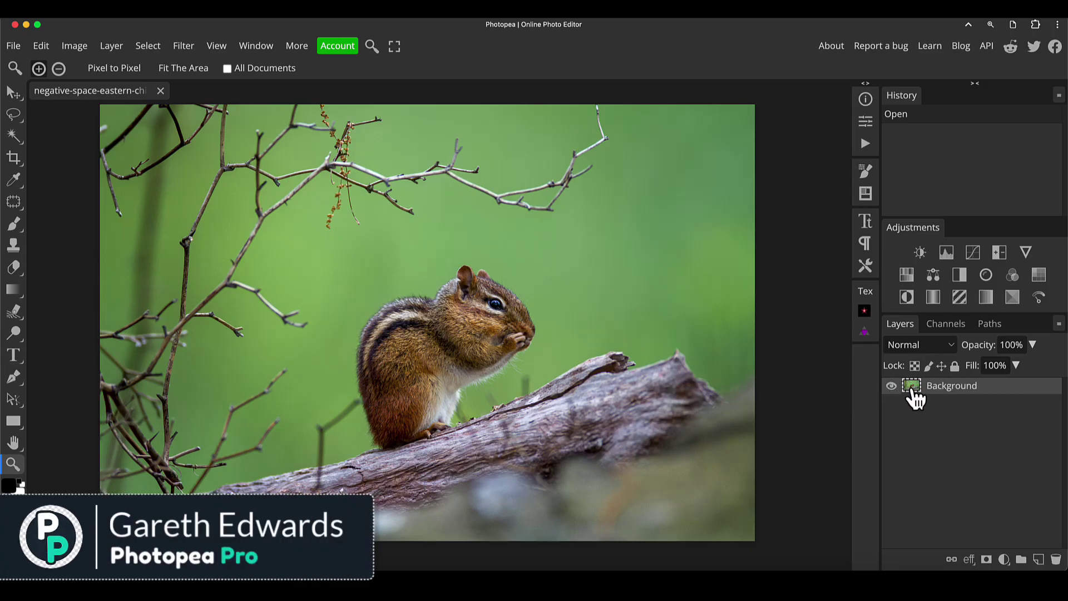
Duplicate the chipmunk photo's Background layer into a new Layer 1
{"action": "key", "text": "ctrl+j"}
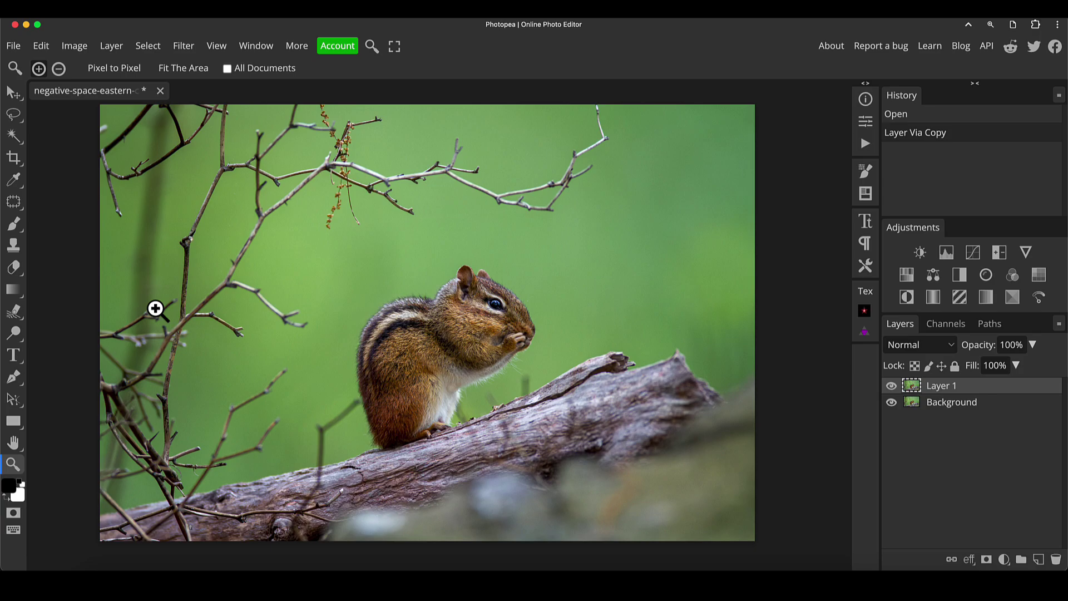
Lasso the twig beside the chipmunk, Content-Aware fill it, and deselect
{"action": "key", "text": "l"}
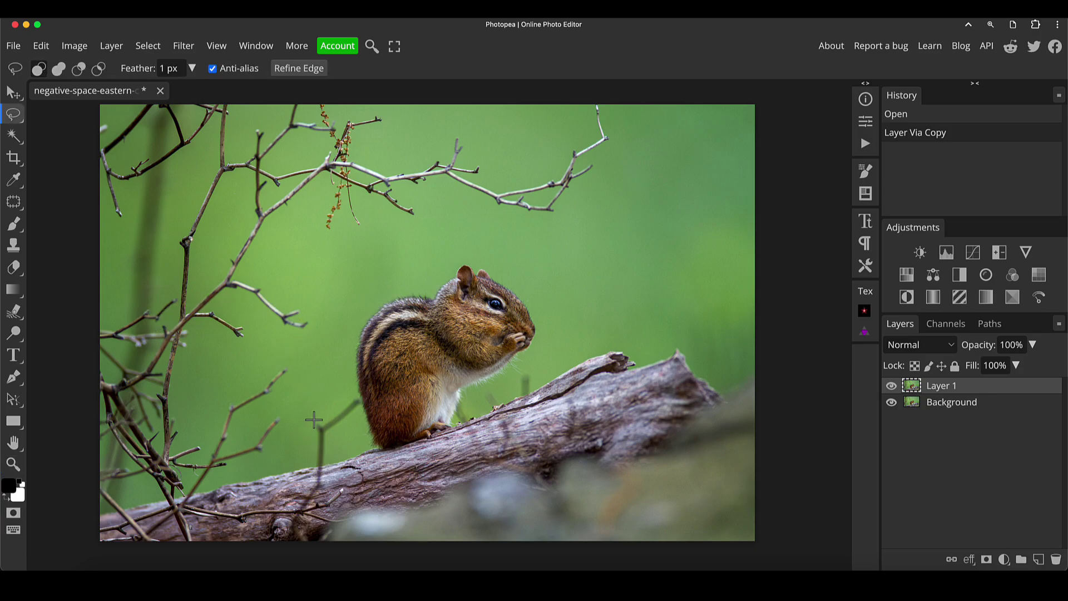
{"action": "mouse_move", "coordinate": [322, 416]}
{"action": "left_mouse_down"}
{"action": "mouse_move", "coordinate": [363, 407]}
{"action": "mouse_move", "coordinate": [355, 417]}
{"action": "mouse_move", "coordinate": [317, 415]}
{"action": "left_mouse_up"}
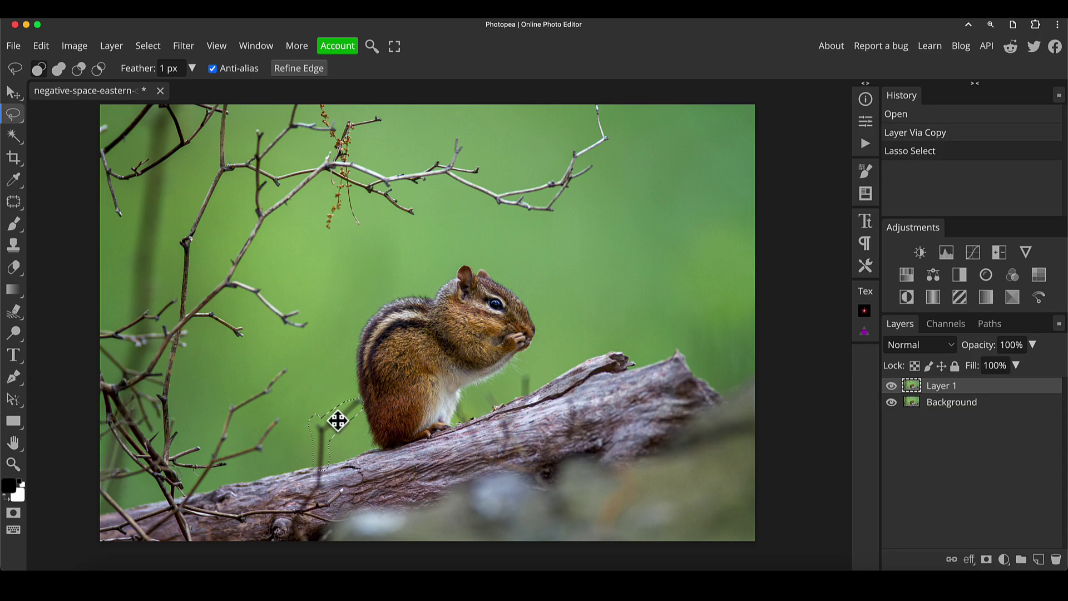
{"action": "left_click", "coordinate": [84, 49]}
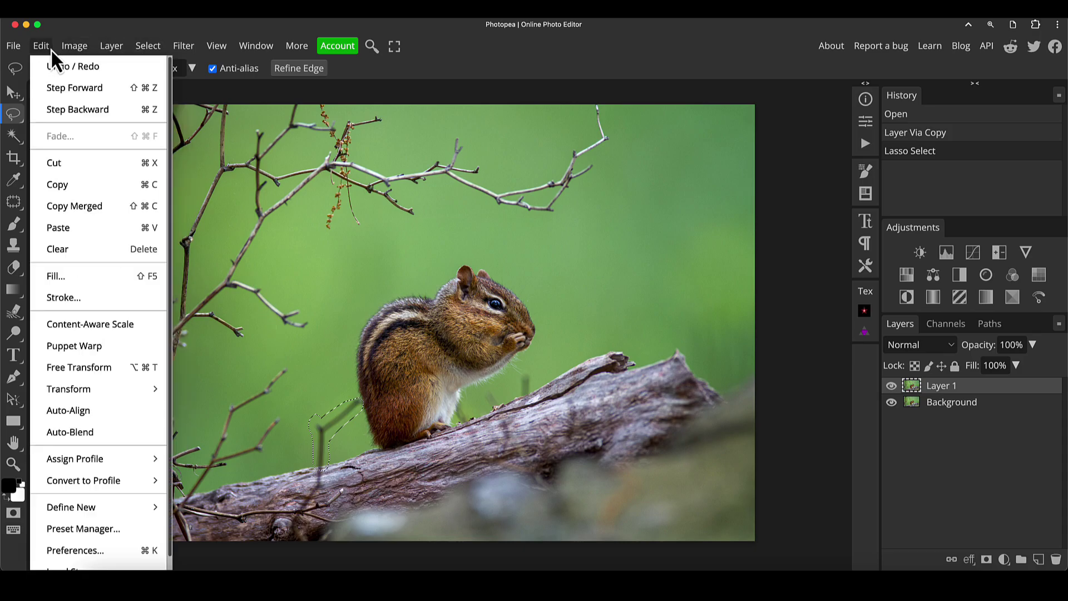
{"action": "left_click", "coordinate": [71, 284]}
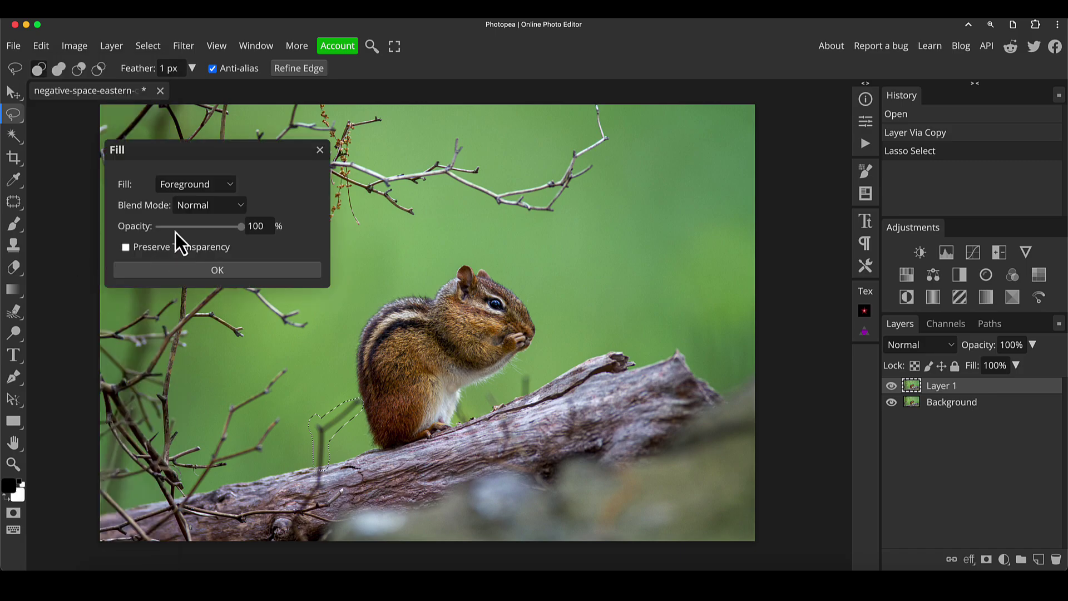
{"action": "left_click", "coordinate": [214, 185]}
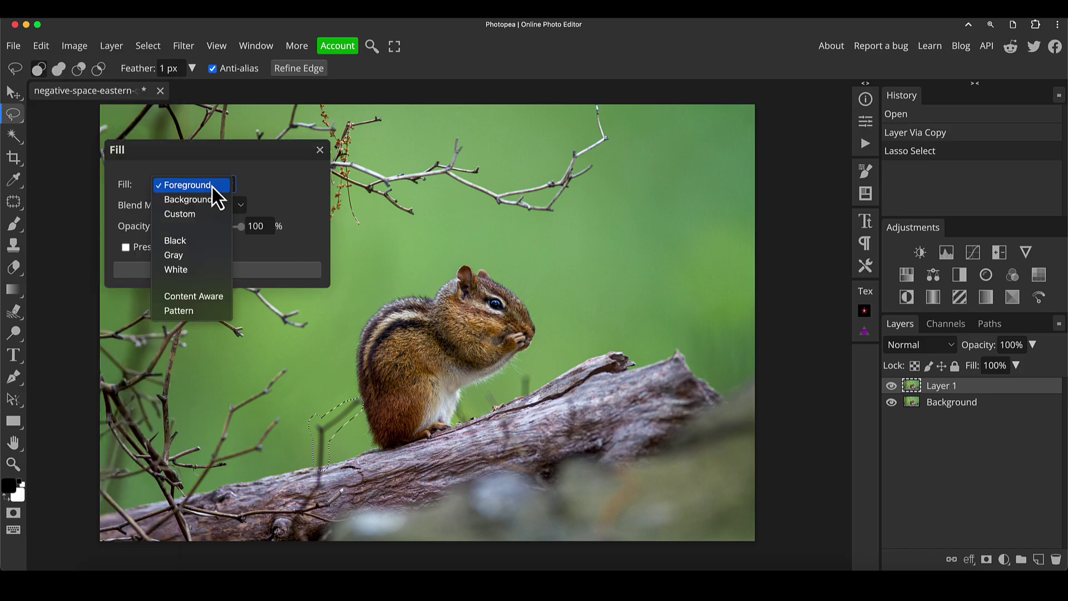
{"action": "left_click", "coordinate": [217, 296]}
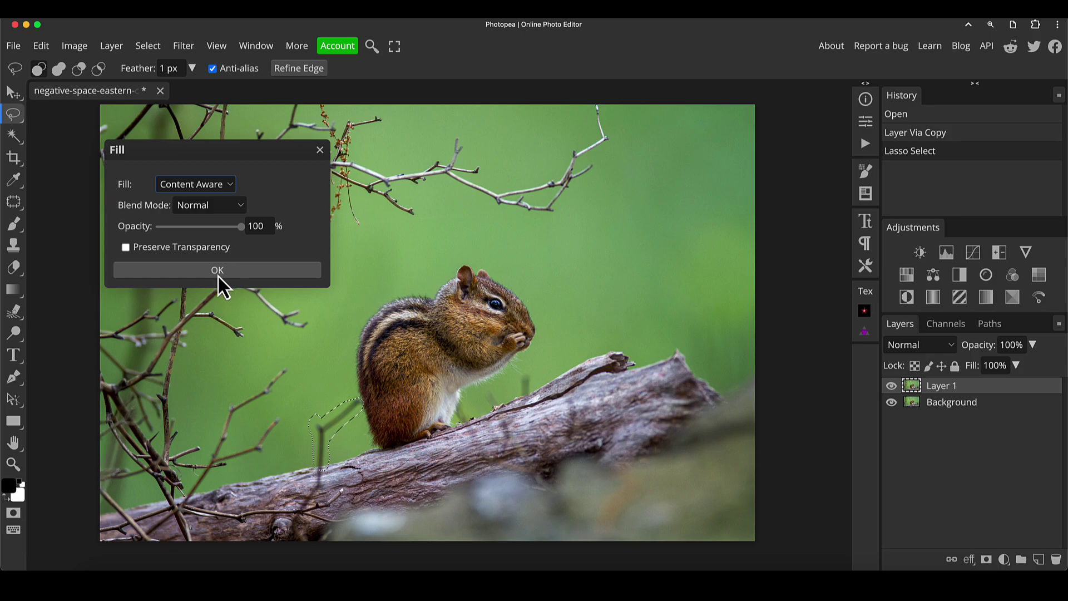
{"action": "left_click", "coordinate": [218, 272]}
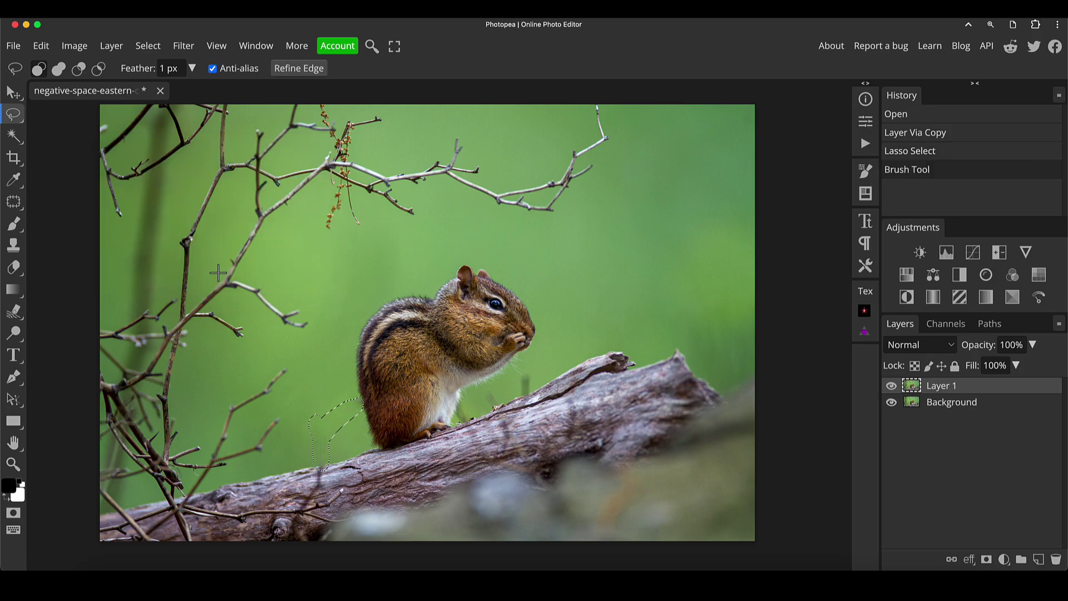
{"action": "key", "text": "ctrl+d"}
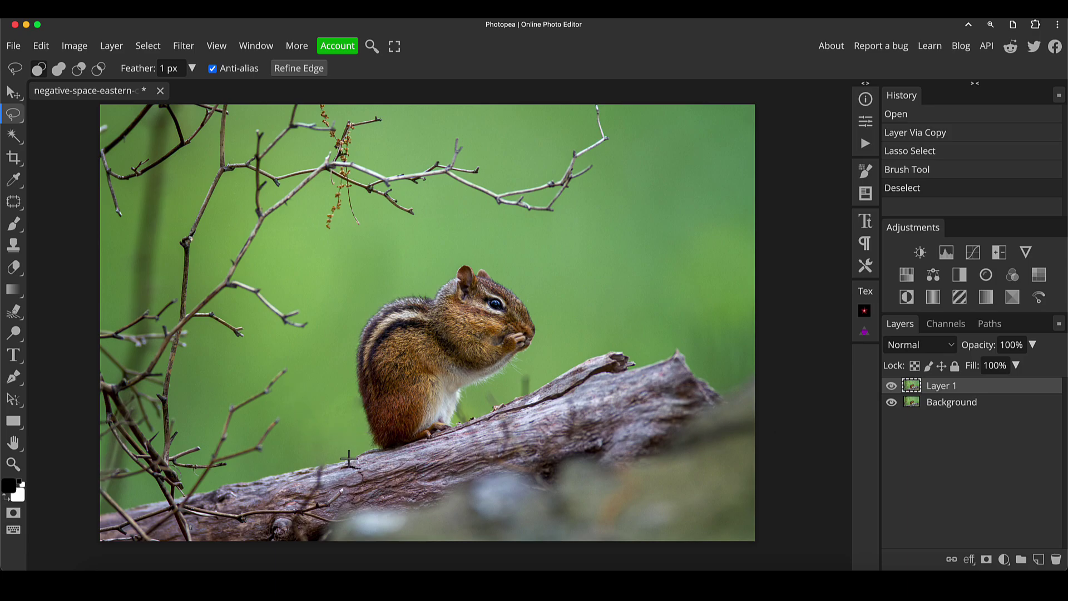
Patch the twig's leftover trace, deselect, and toggle Layer 1 to compare
{"action": "key", "text": "j"}
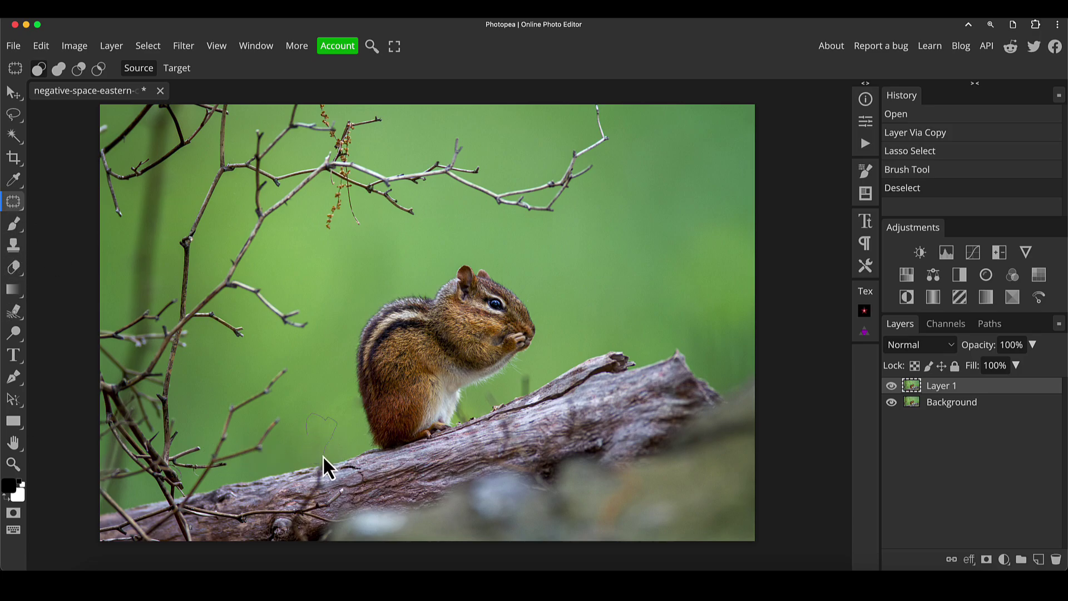
{"action": "left_click_drag", "start_coordinate": [306, 436], "coordinate": [307, 439]}
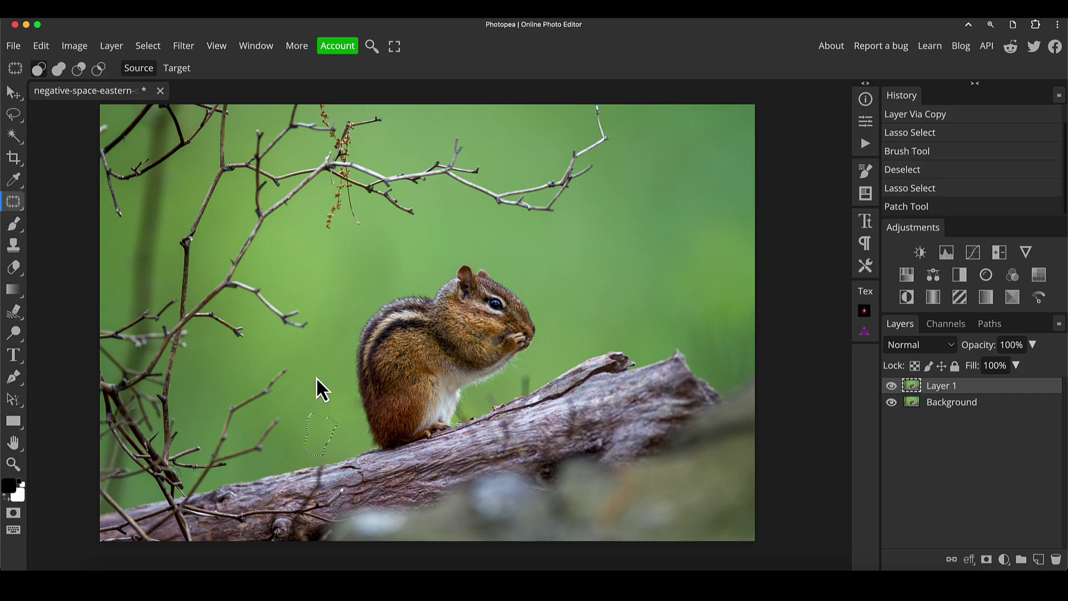
{"action": "key", "text": "ctrl+d"}
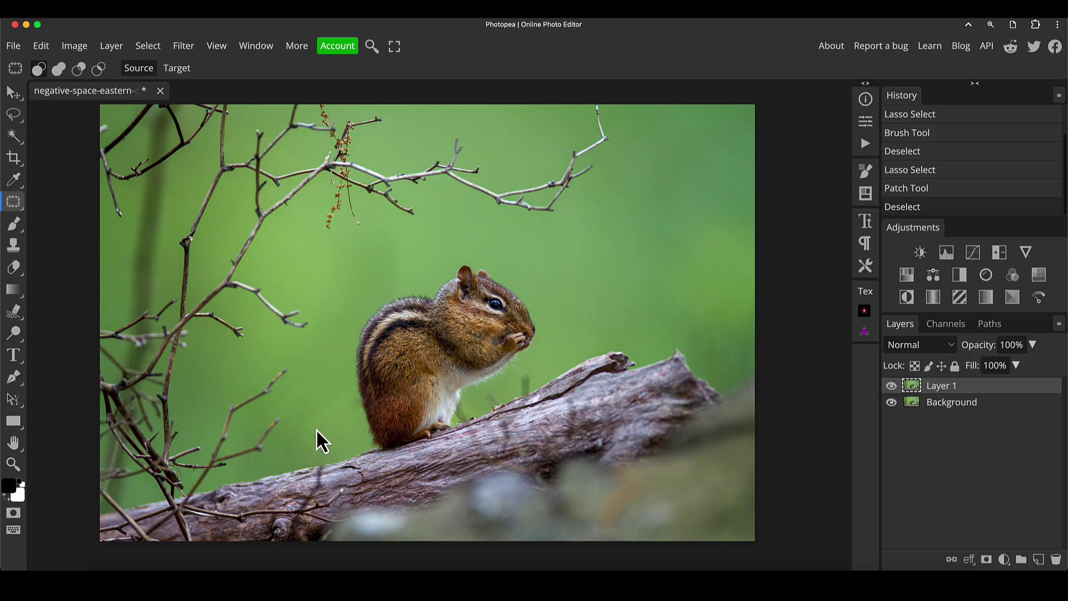
{"action": "left_click", "coordinate": [891, 386]}
{"action": "left_click", "coordinate": [891, 387]}
Crop the photo to a tighter frame around the chipmunk and its log
{"action": "key", "text": "c"}
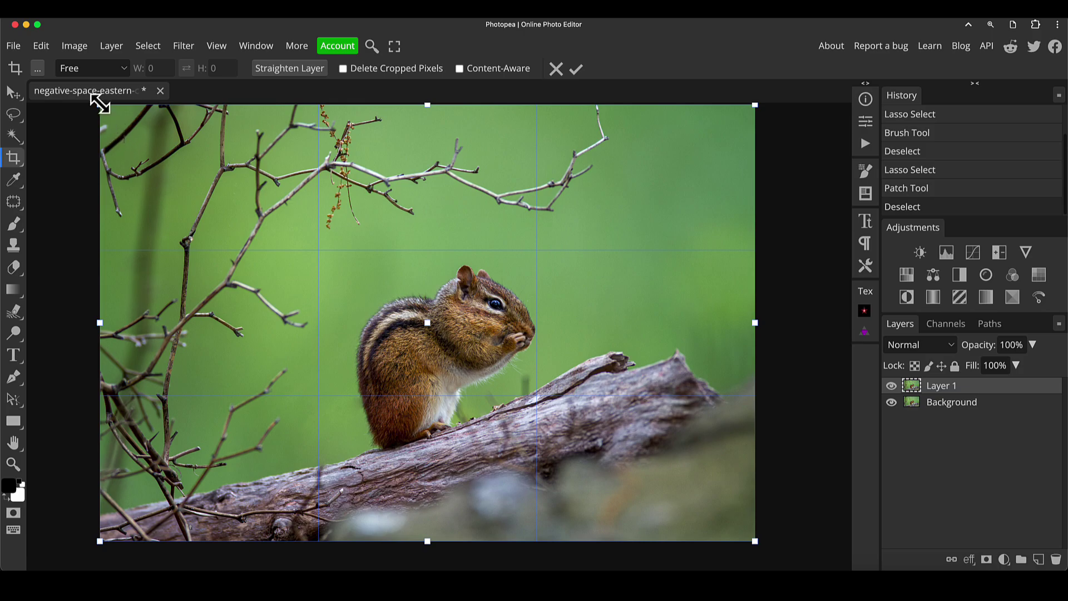
{"action": "left_click_drag", "start_coordinate": [100, 105], "coordinate": [220, 185]}
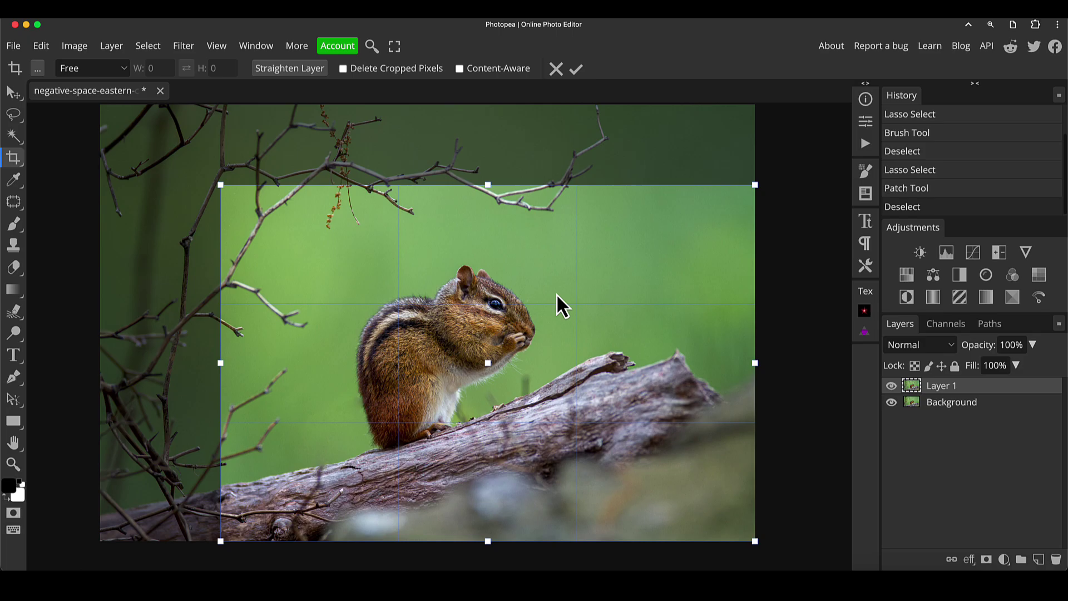
{"action": "left_click_drag", "start_coordinate": [532, 251], "coordinate": [451, 237]}
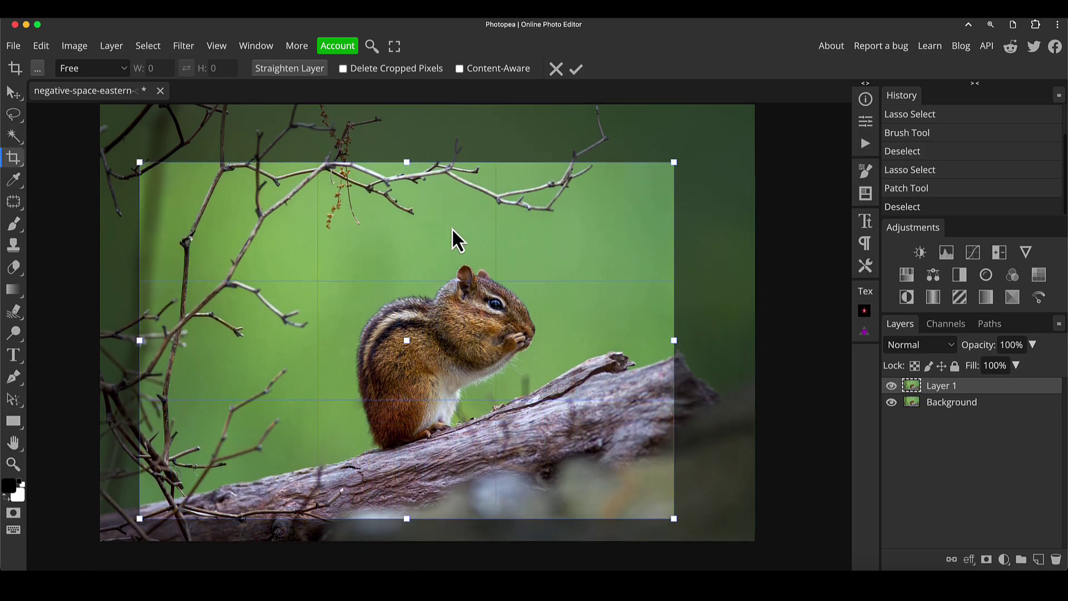
{"action": "mouse_move", "coordinate": [449, 237]}
{"action": "left_mouse_down"}
{"action": "mouse_move", "coordinate": [450, 203]}
{"action": "mouse_move", "coordinate": [562, 250]}
{"action": "mouse_move", "coordinate": [579, 245]}
{"action": "mouse_move", "coordinate": [550, 266]}
{"action": "mouse_move", "coordinate": [555, 255]}
{"action": "left_mouse_up"}
{"action": "key", "text": "Return"}
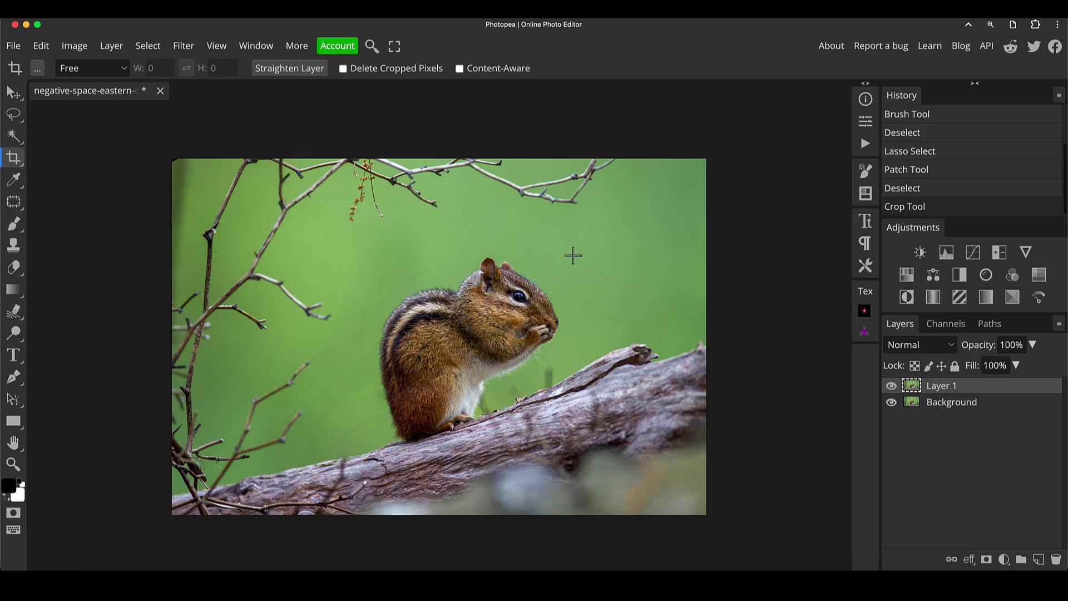
{"action": "left_click", "coordinate": [573, 256]}
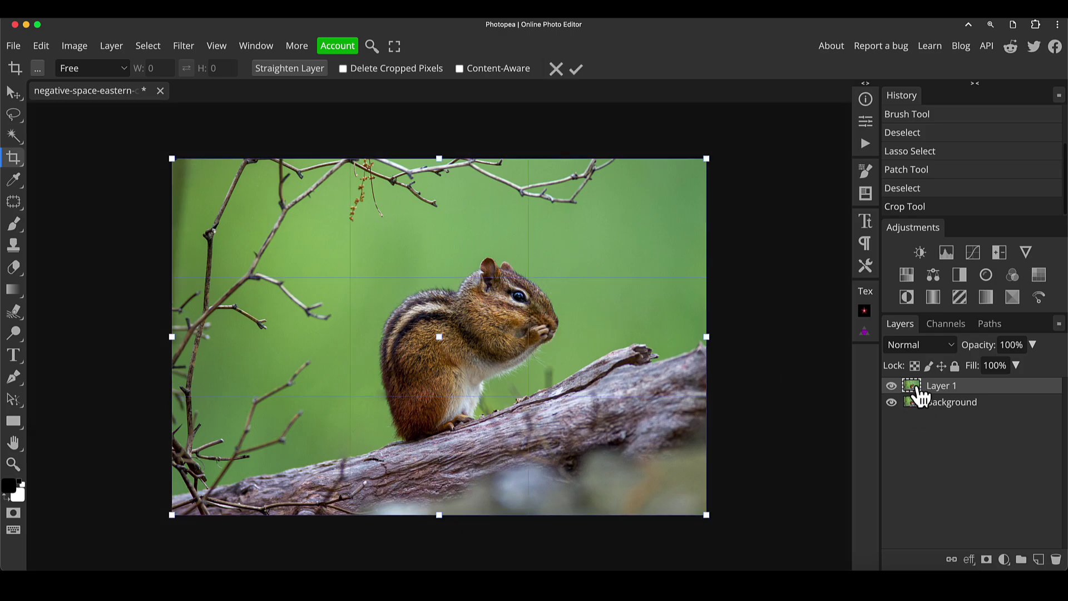
In the Camera Raw filter, set Texture to 40 and leave Clarity at 0
{"action": "key", "text": "Escape"}
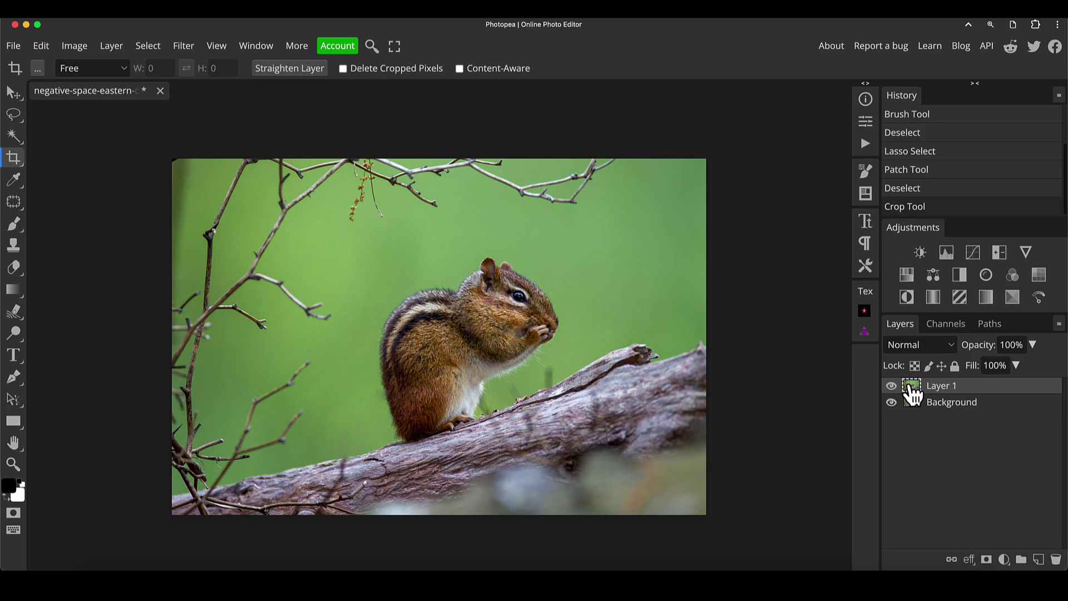
{"action": "left_click", "coordinate": [178, 49]}
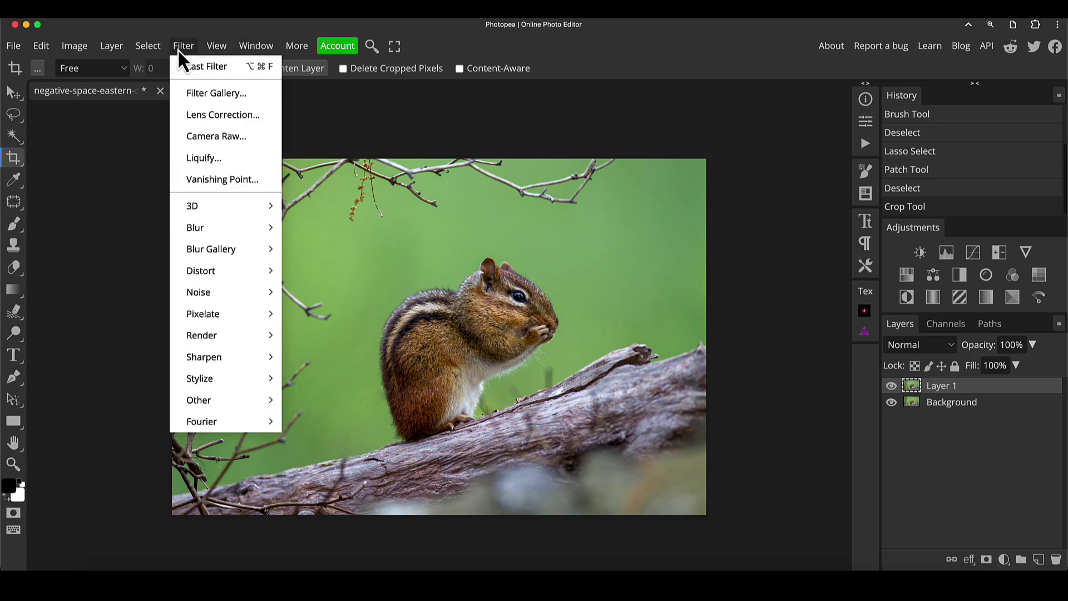
{"action": "left_click", "coordinate": [212, 134]}
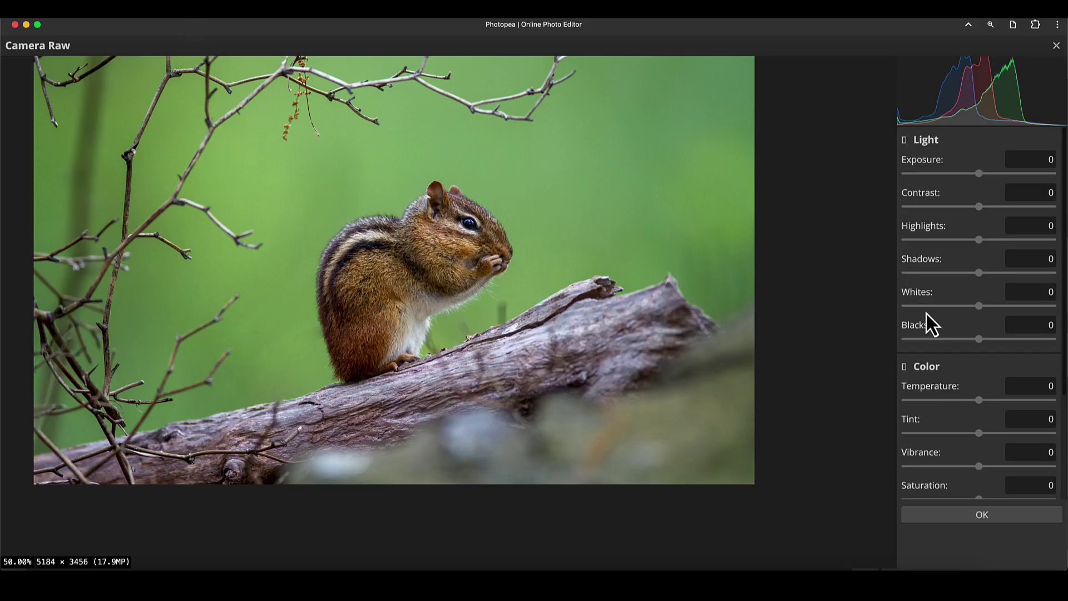
{"action": "scroll", "coordinate": [931, 313], "scroll_direction": "down", "scroll_amount": 3}
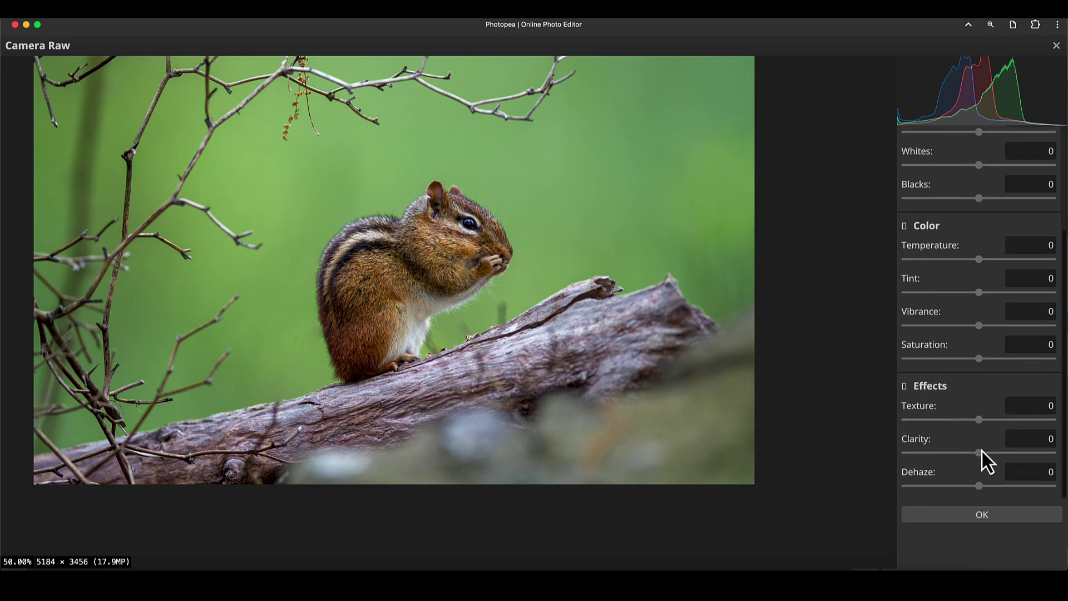
{"action": "left_click", "coordinate": [969, 405]}
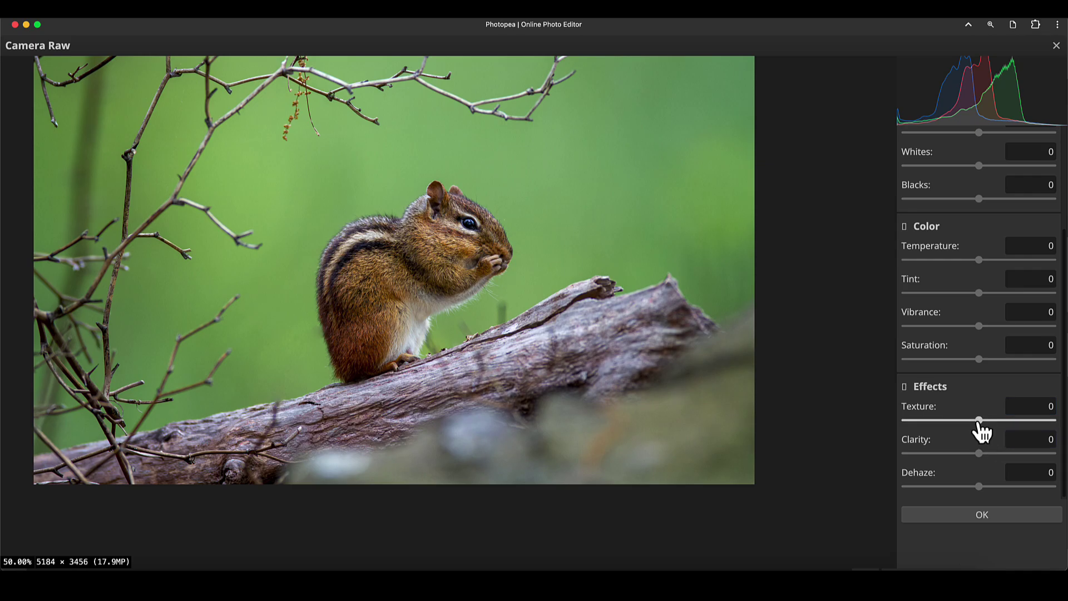
{"action": "mouse_move", "coordinate": [978, 420]}
{"action": "left_mouse_down"}
{"action": "mouse_move", "coordinate": [1033, 423]}
{"action": "mouse_move", "coordinate": [1021, 423]}
{"action": "left_mouse_up"}
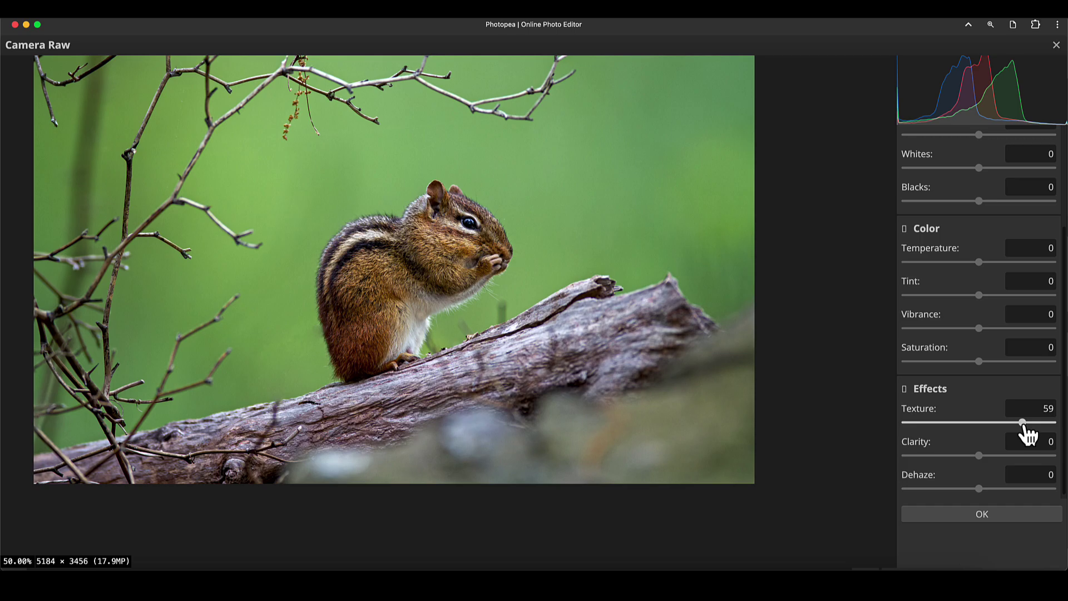
{"action": "left_click_drag", "start_coordinate": [1023, 424], "coordinate": [1025, 424]}
{"action": "mouse_move", "coordinate": [979, 455]}
{"action": "left_mouse_down"}
{"action": "mouse_move", "coordinate": [1025, 457]}
{"action": "mouse_move", "coordinate": [978, 457]}
{"action": "left_mouse_up"}
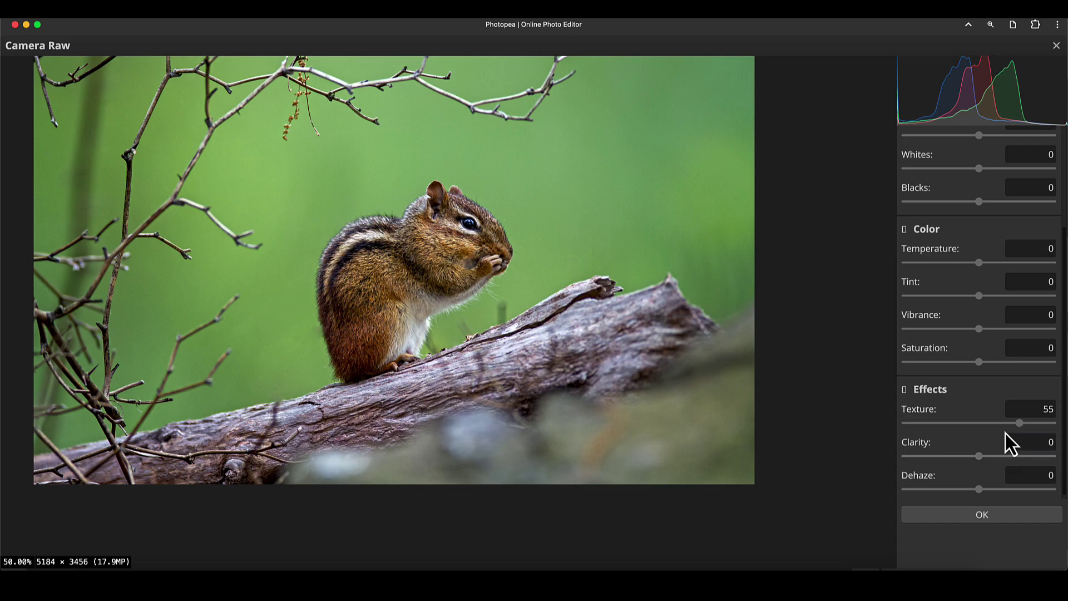
{"action": "left_click_drag", "start_coordinate": [1018, 424], "coordinate": [1010, 424]}
Apply Camera Raw, then add a Curves layer with its midpoint pulled down
{"action": "left_click", "coordinate": [1008, 516]}
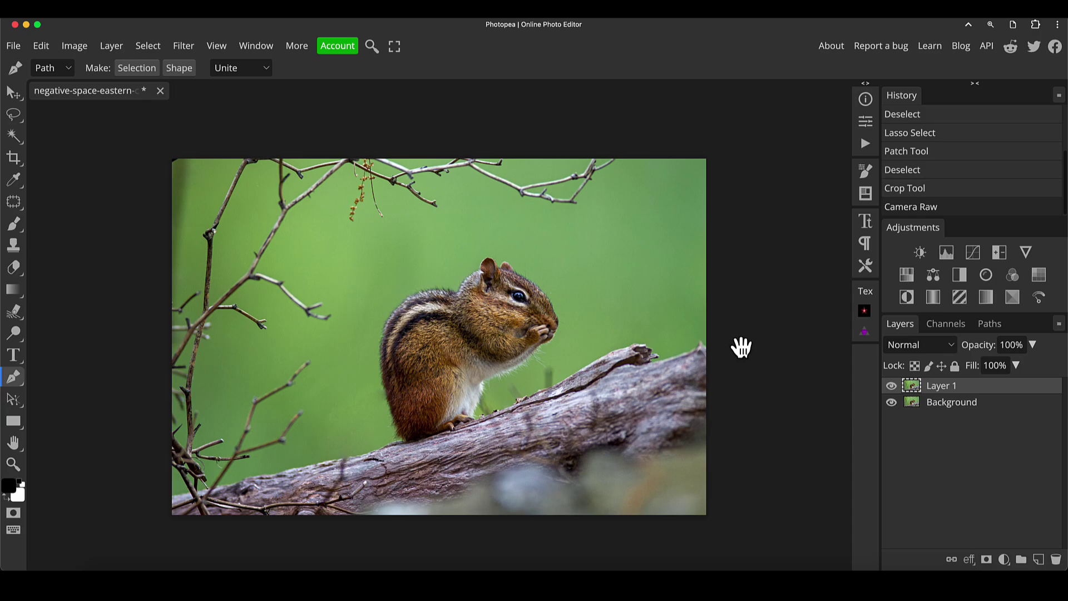
{"action": "scroll", "coordinate": [556, 367], "scroll_direction": "right", "scroll_amount": 2}
{"action": "scroll", "coordinate": [556, 367], "scroll_direction": "down", "scroll_amount": 1}
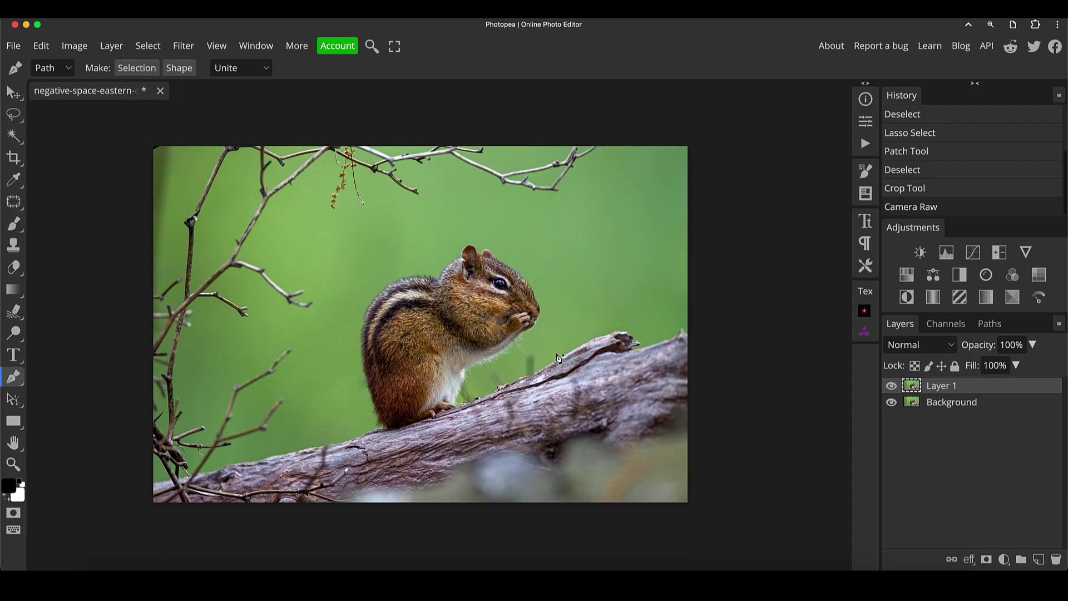
{"action": "left_click", "coordinate": [973, 253]}
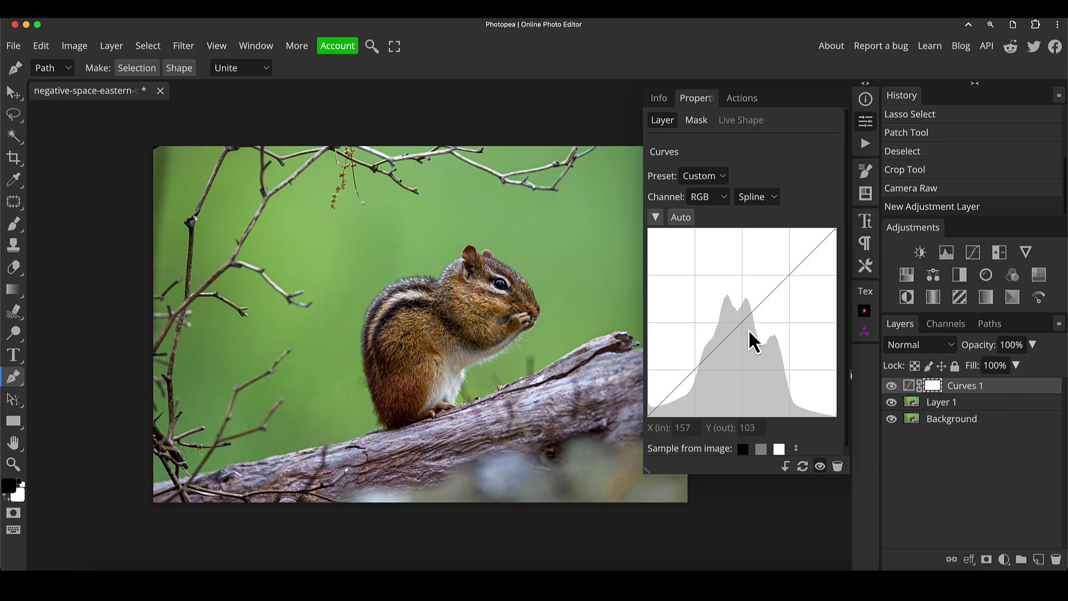
{"action": "left_click_drag", "start_coordinate": [744, 321], "coordinate": [752, 336]}
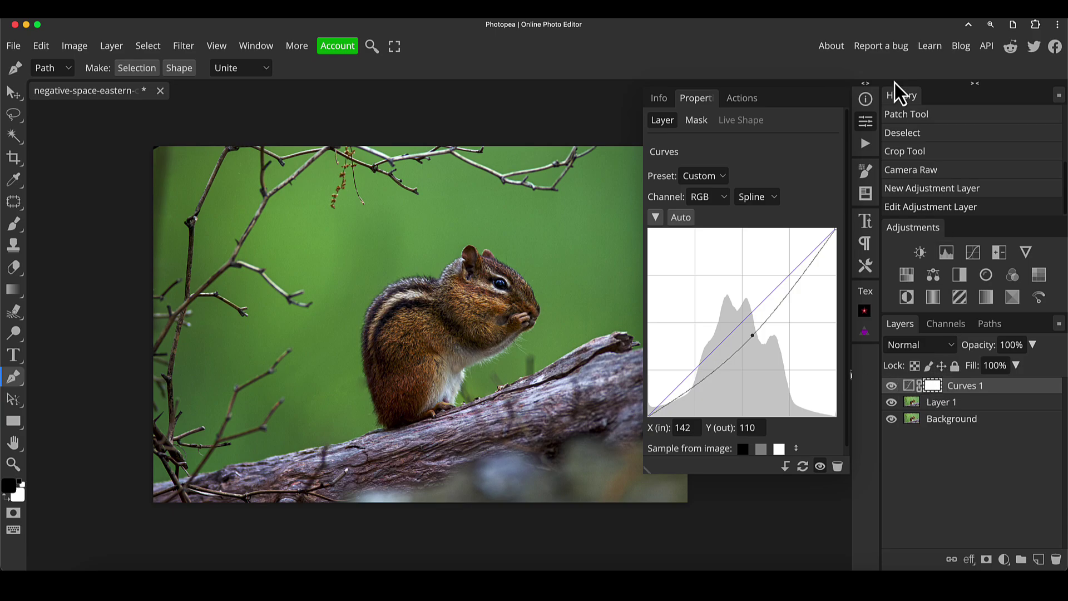
{"action": "left_click", "coordinate": [866, 122]}
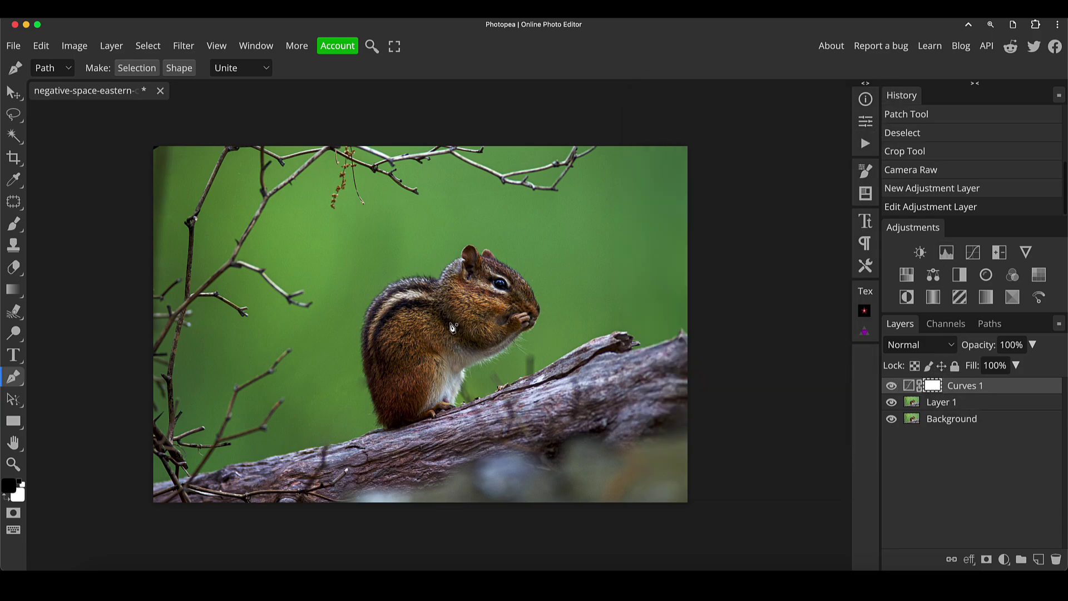
Shrink the Brush to size 1000 and toggle Curves 1 visibility to compare
{"action": "key", "text": "b"}
{"action": "key", "text": "bracketleft"}
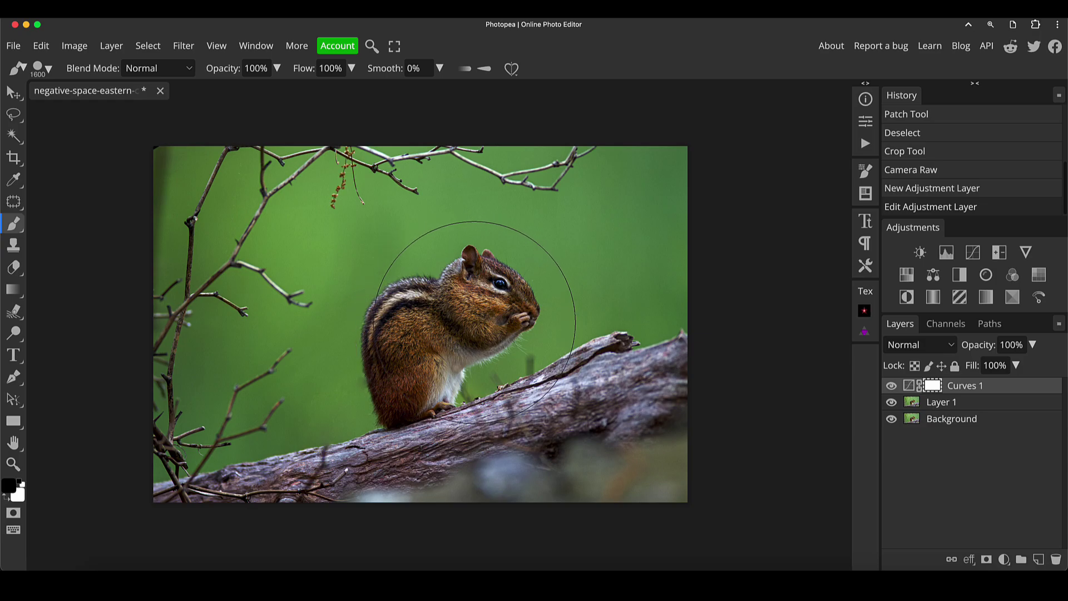
{"action": "key", "text": "bracketleft"}
{"action": "key", "text": "bracketleft"}
{"action": "key", "text": "bracketleft"}
{"action": "key", "text": "bracketleft"}
{"action": "key", "text": "bracketleft"}
{"action": "key", "text": "bracketleft"}
{"action": "left_click", "coordinate": [891, 386]}
{"action": "left_click", "coordinate": [891, 386]}
Paint the Curves 1 mask over the chipmunk's body and face
{"action": "mouse_move", "coordinate": [501, 305]}
{"action": "left_mouse_down"}
{"action": "mouse_move", "coordinate": [442, 251]}
{"action": "mouse_move", "coordinate": [493, 333]}
{"action": "mouse_move", "coordinate": [434, 388]}
{"action": "mouse_move", "coordinate": [368, 392]}
{"action": "mouse_move", "coordinate": [342, 342]}
{"action": "mouse_move", "coordinate": [409, 267]}
{"action": "mouse_move", "coordinate": [489, 372]}
{"action": "left_mouse_up"}
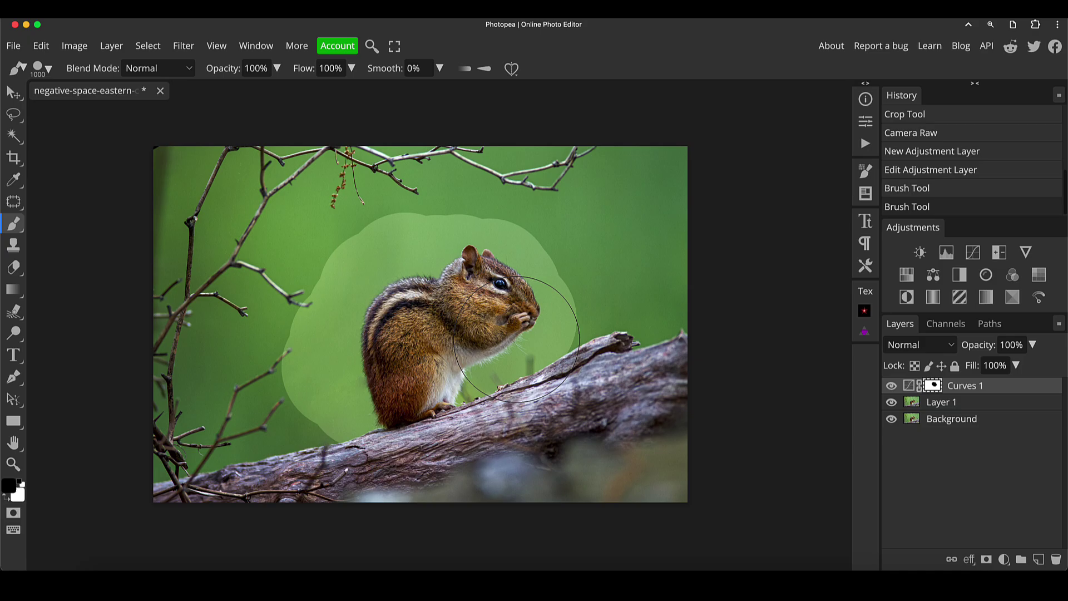
{"action": "mouse_move", "coordinate": [501, 275]}
{"action": "left_mouse_down"}
{"action": "mouse_move", "coordinate": [521, 330]}
{"action": "mouse_move", "coordinate": [451, 409]}
{"action": "mouse_move", "coordinate": [342, 409]}
{"action": "left_mouse_up"}
{"action": "left_click_drag", "start_coordinate": [348, 368], "coordinate": [359, 368]}
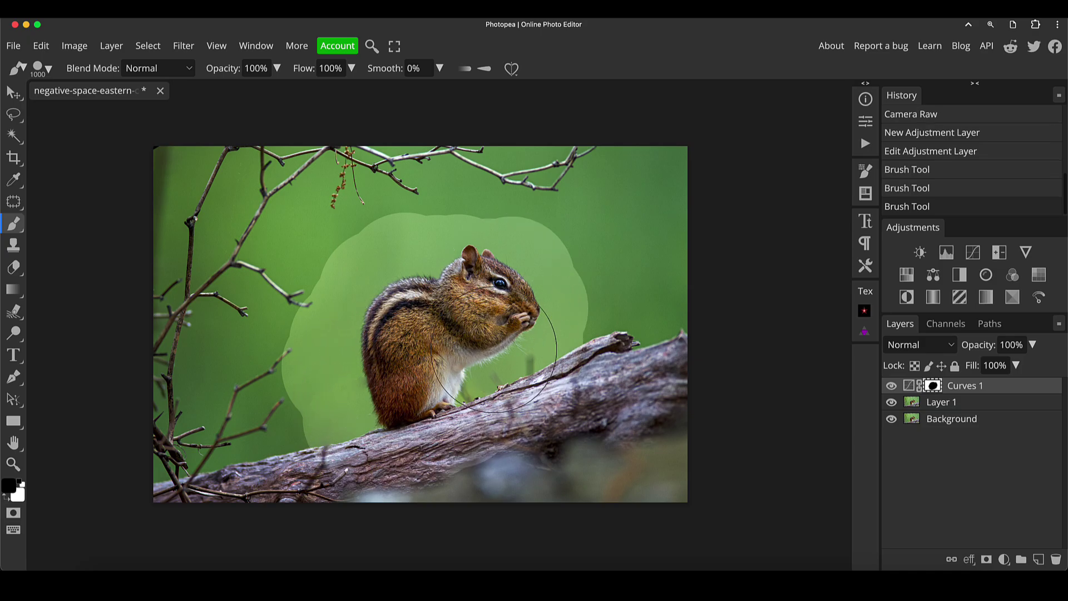
{"action": "left_click_drag", "start_coordinate": [529, 357], "coordinate": [517, 317]}
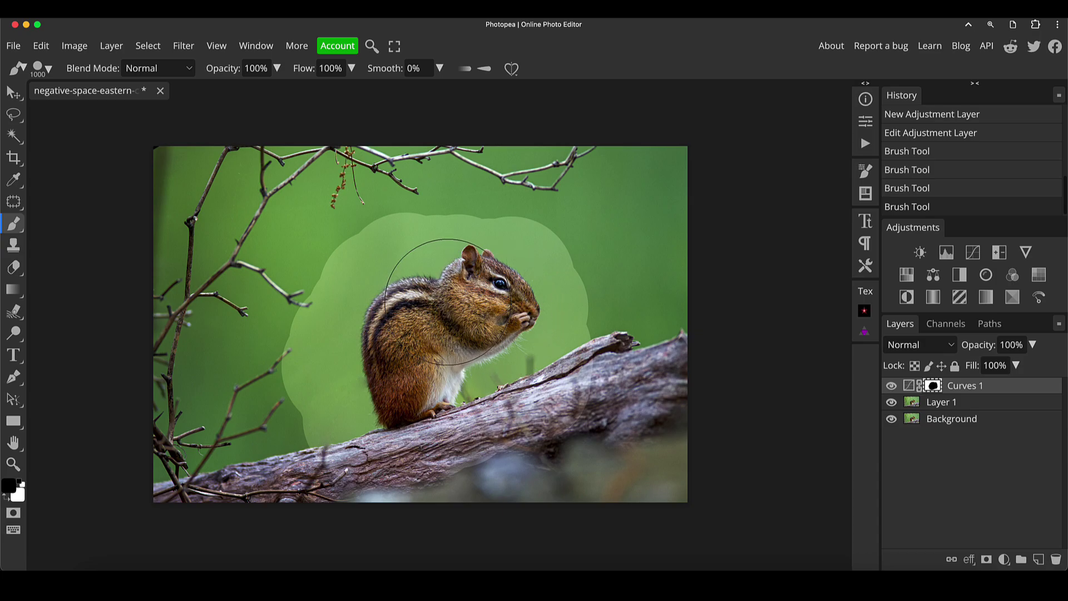
{"action": "left_click_drag", "start_coordinate": [453, 333], "coordinate": [467, 392]}
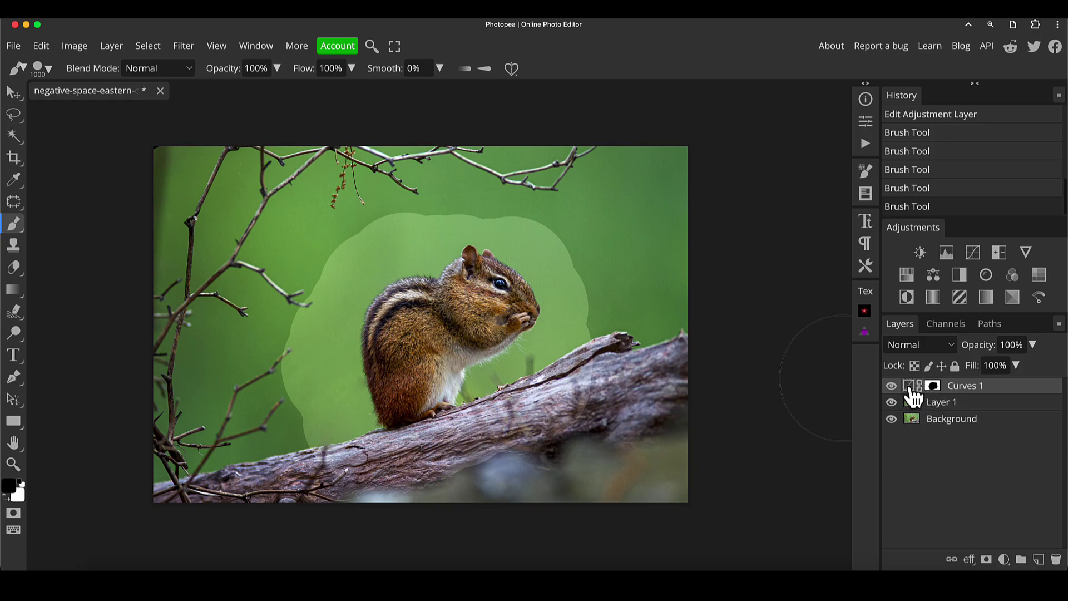
Feather the Curves 1 mask by 276 px, then toggle the layer to compare
{"action": "left_click", "coordinate": [933, 387]}
{"action": "double_click", "coordinate": [933, 388]}
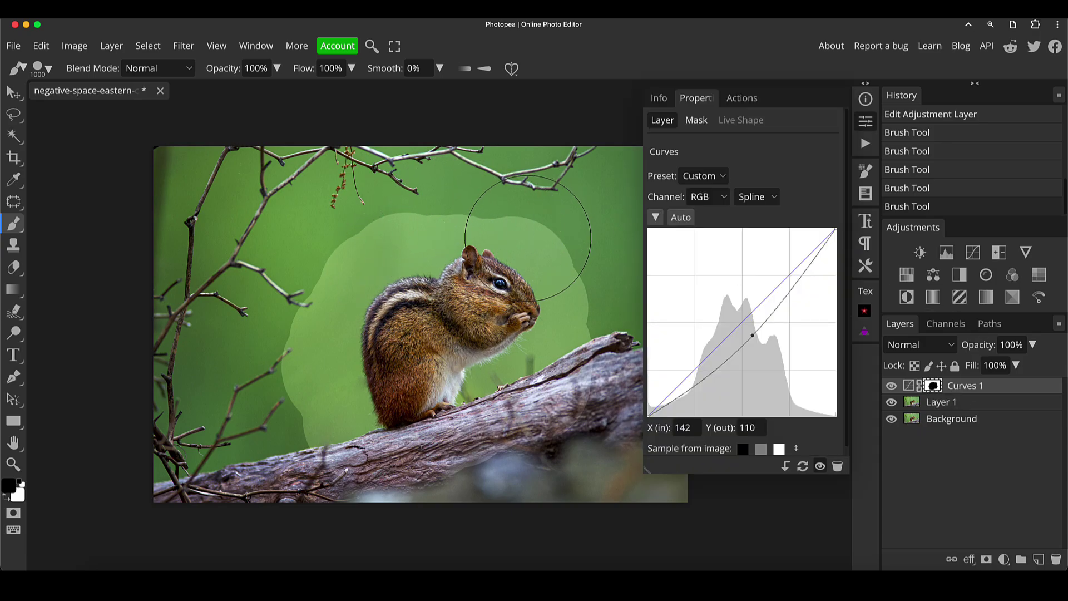
{"action": "left_click", "coordinate": [705, 123]}
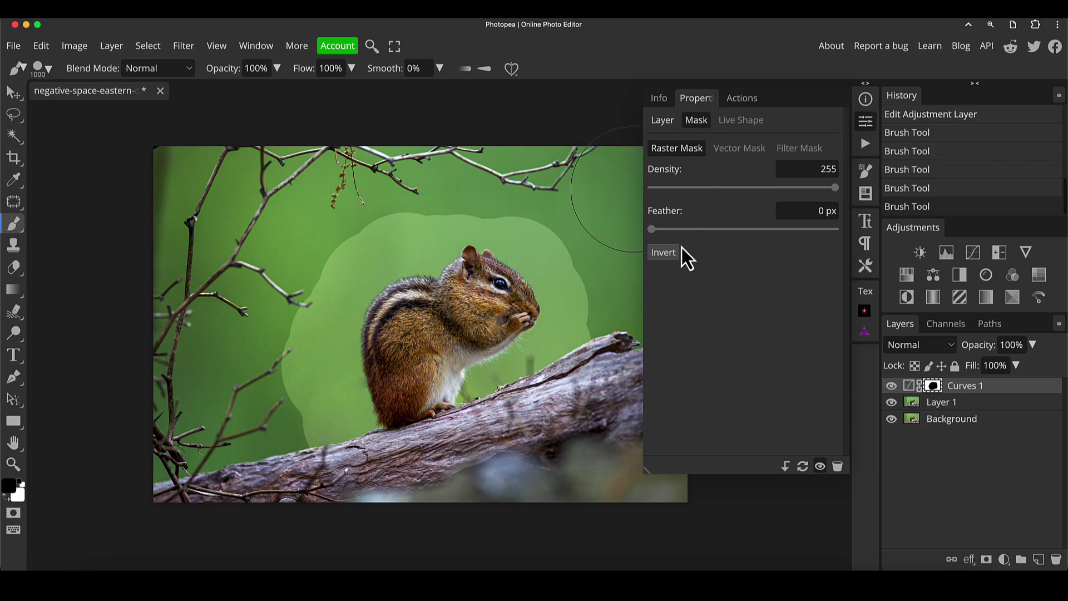
{"action": "mouse_move", "coordinate": [651, 229]}
{"action": "left_mouse_down"}
{"action": "mouse_move", "coordinate": [721, 229]}
{"action": "mouse_move", "coordinate": [803, 249]}
{"action": "left_mouse_up"}
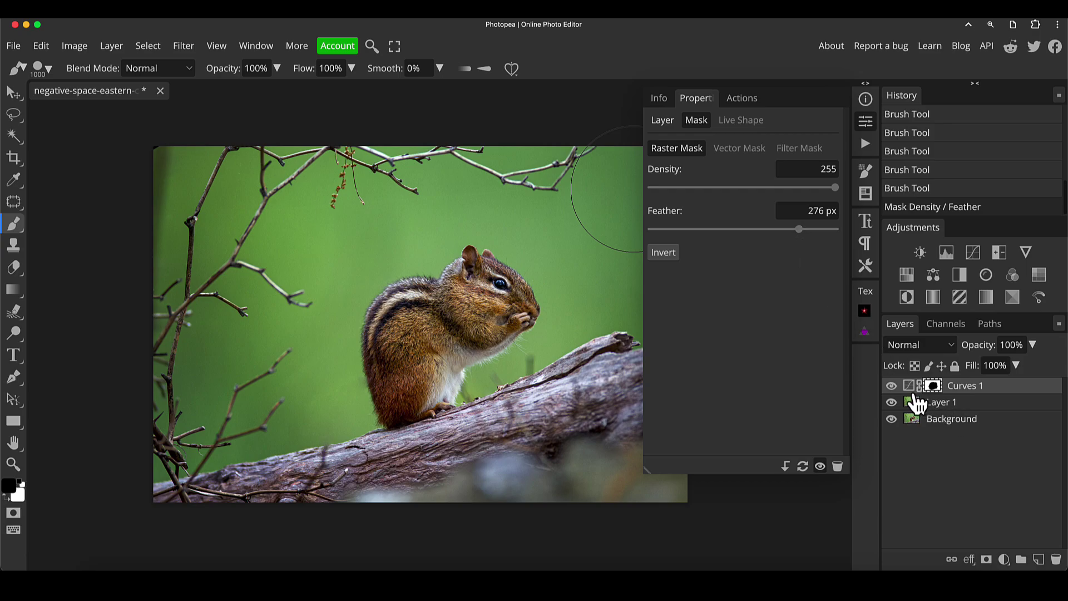
{"action": "left_click", "coordinate": [865, 128]}
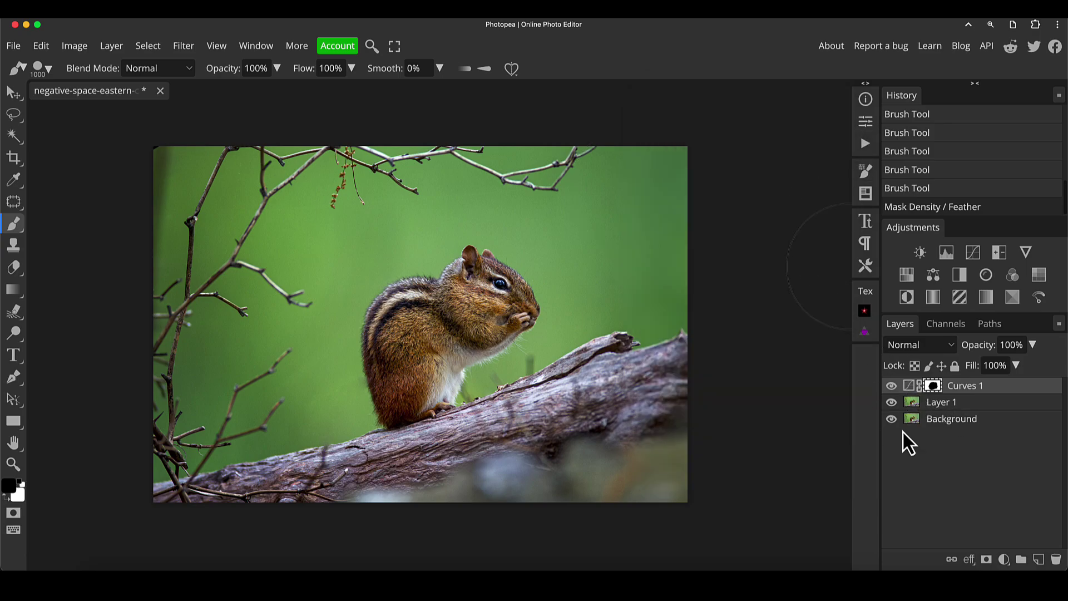
{"action": "left_click", "coordinate": [892, 386]}
{"action": "left_click", "coordinate": [892, 386]}
{"action": "left_click", "coordinate": [892, 385]}
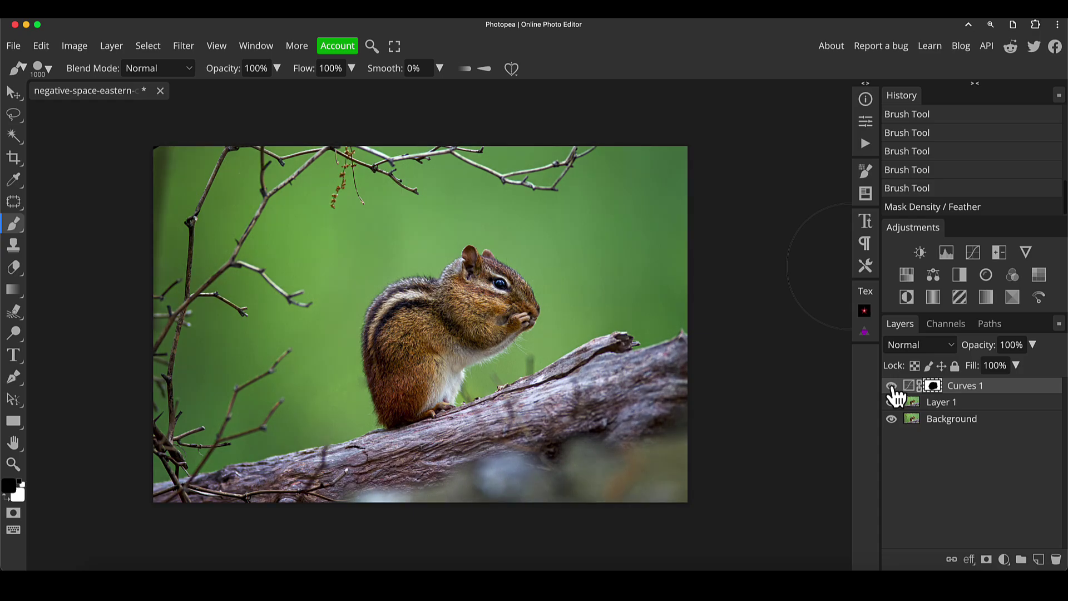